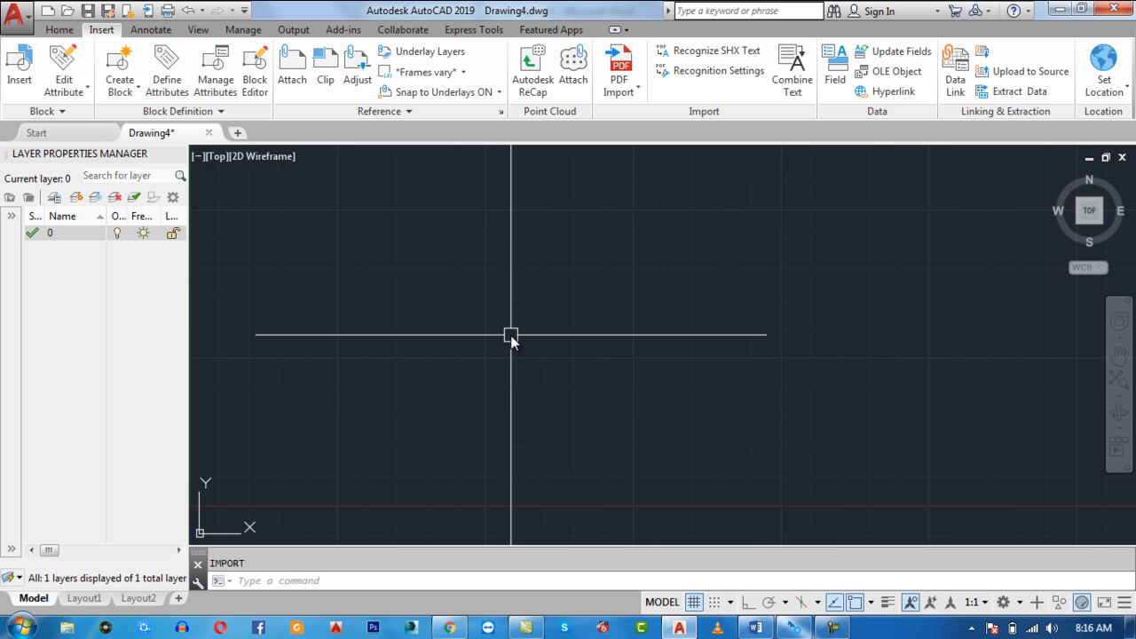
Start a PDF import and choose waqas-Layout1 from the Desktop folder as the source file.
key(alt+Tab)
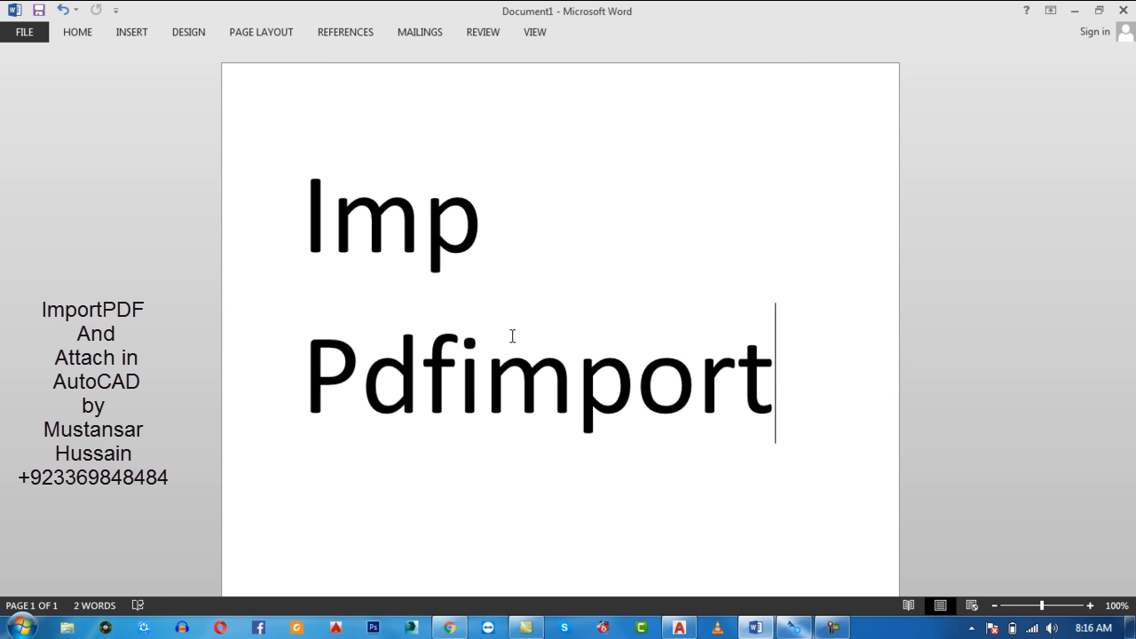
key(alt+Tab)
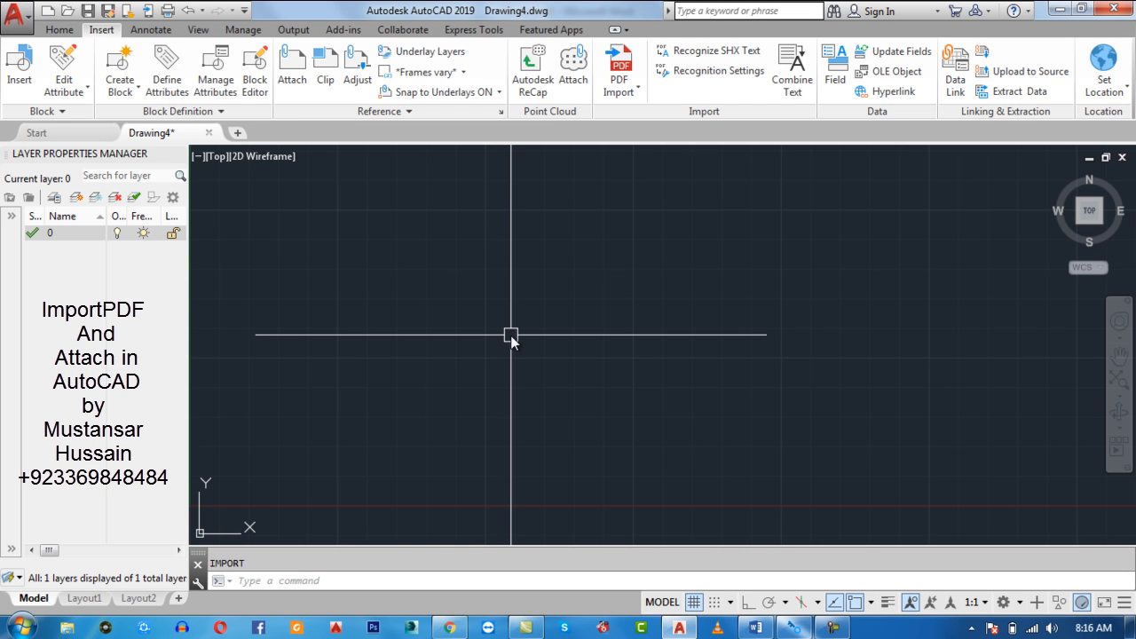
click(616, 94)
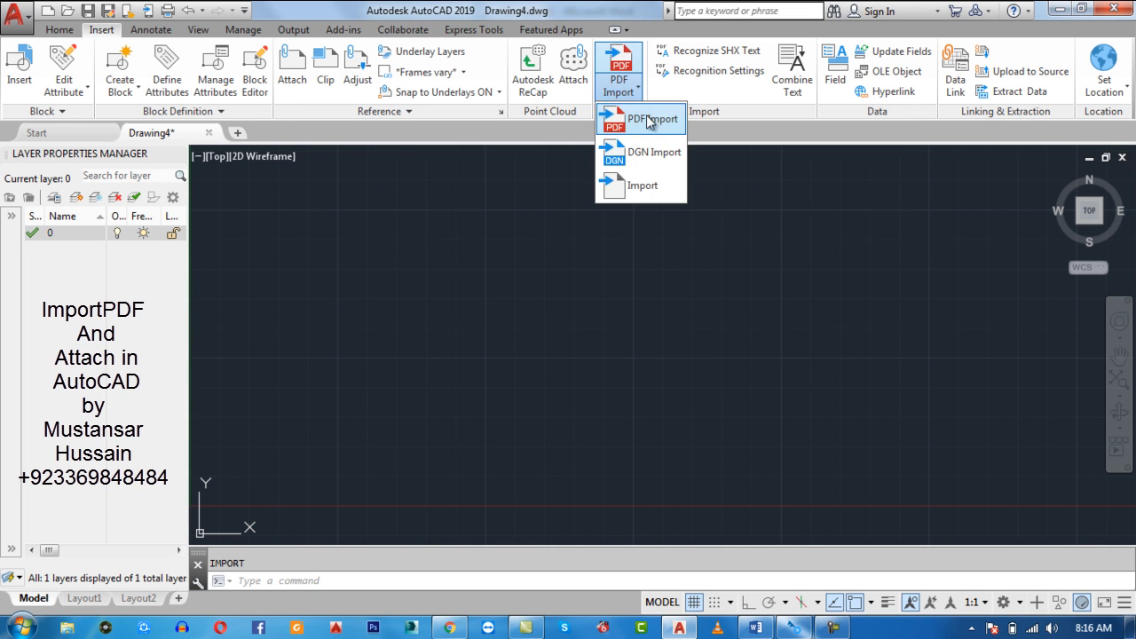
click(649, 122)
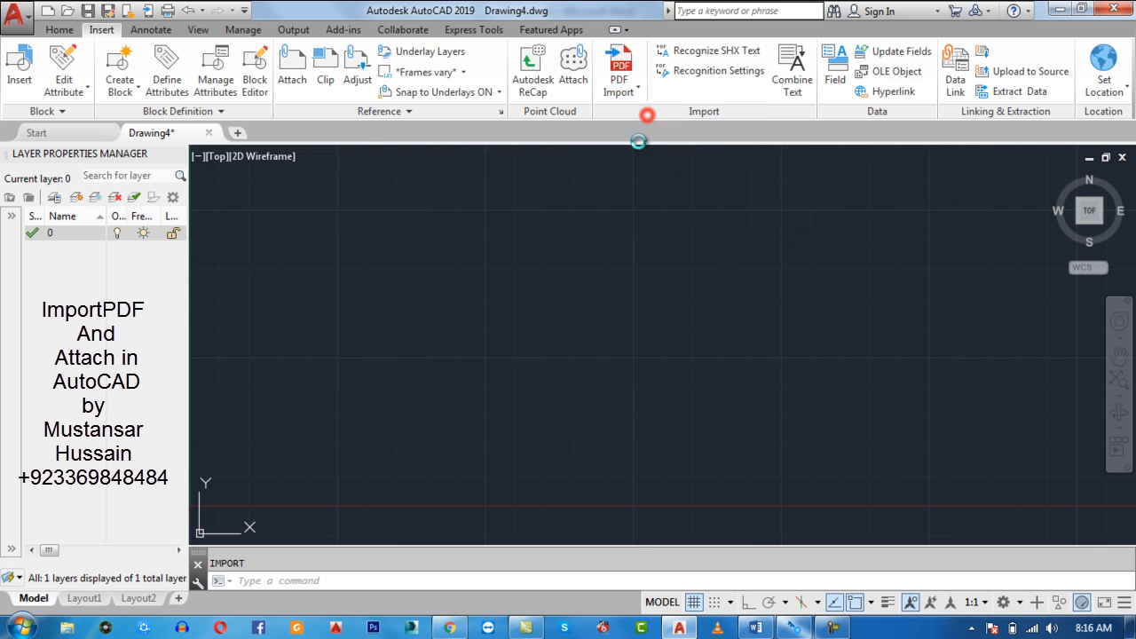
drag(328, 61, 410, 56)
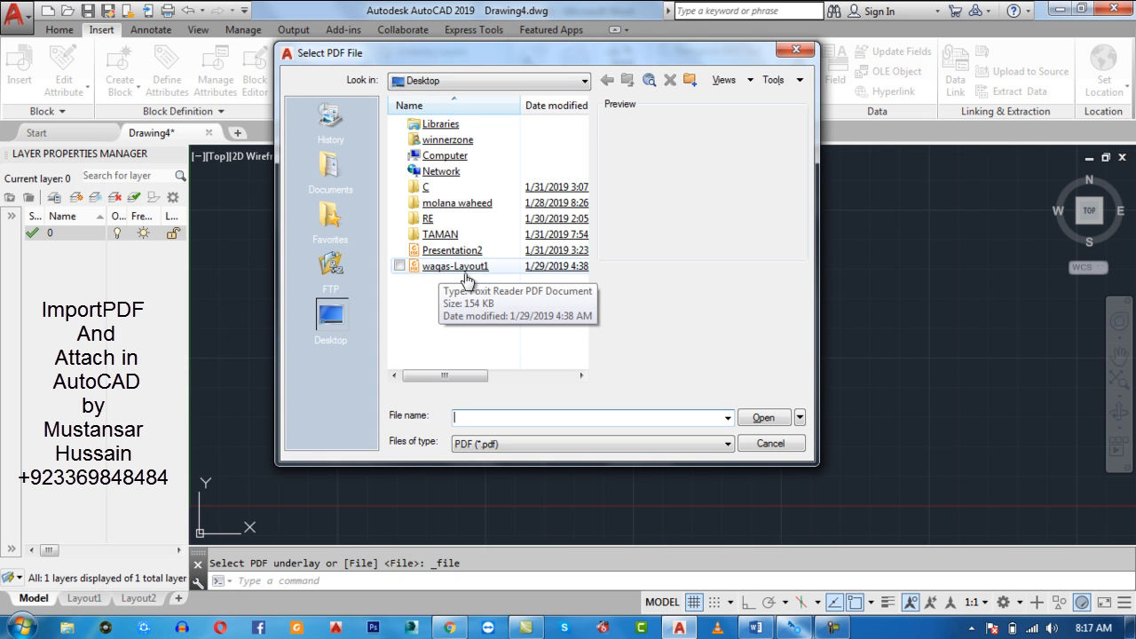
double_click(507, 270)
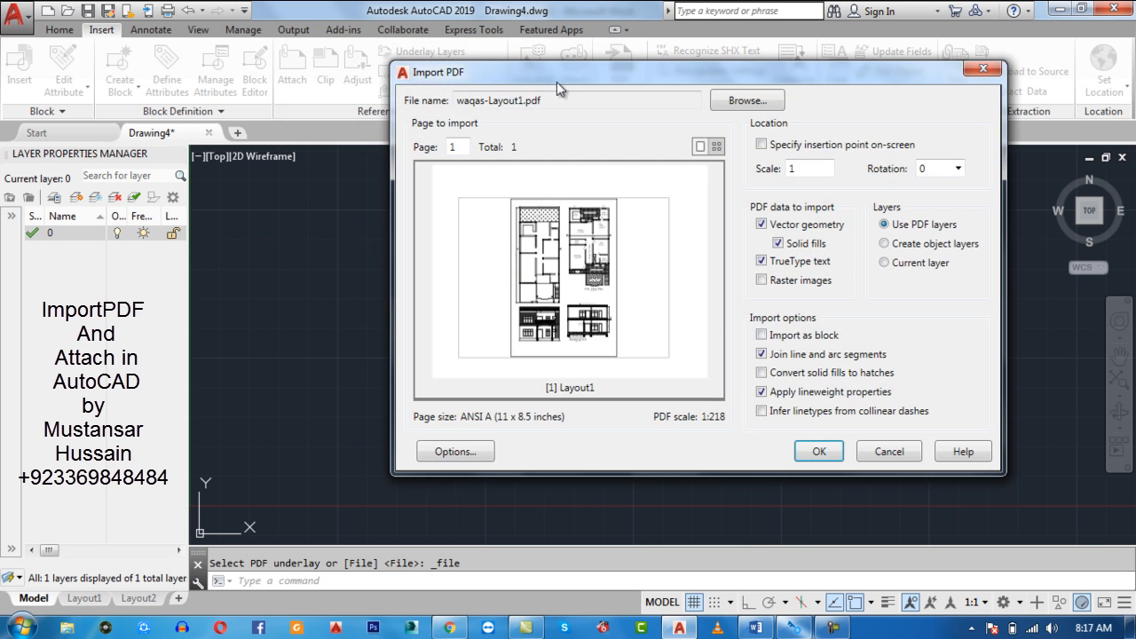
Import page 1 of waqas-Layout1.pdf at scale 1 and rotation 0, using the PDF layers and leaving Import as block off.
drag(538, 74, 256, 91)
drag(324, 104, 371, 116)
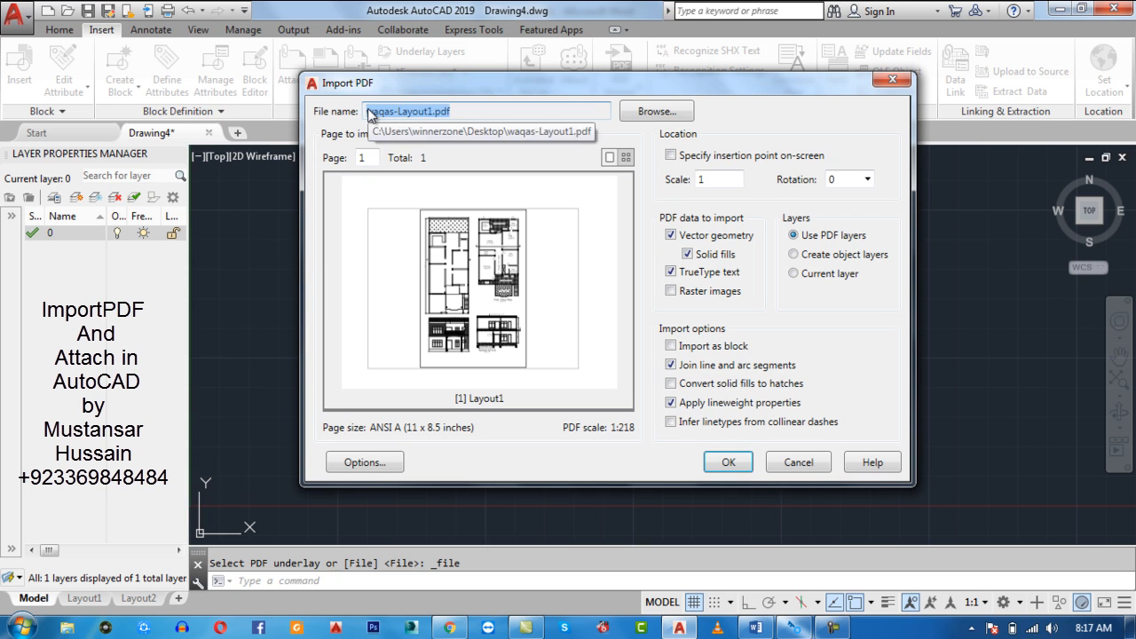
click(411, 293)
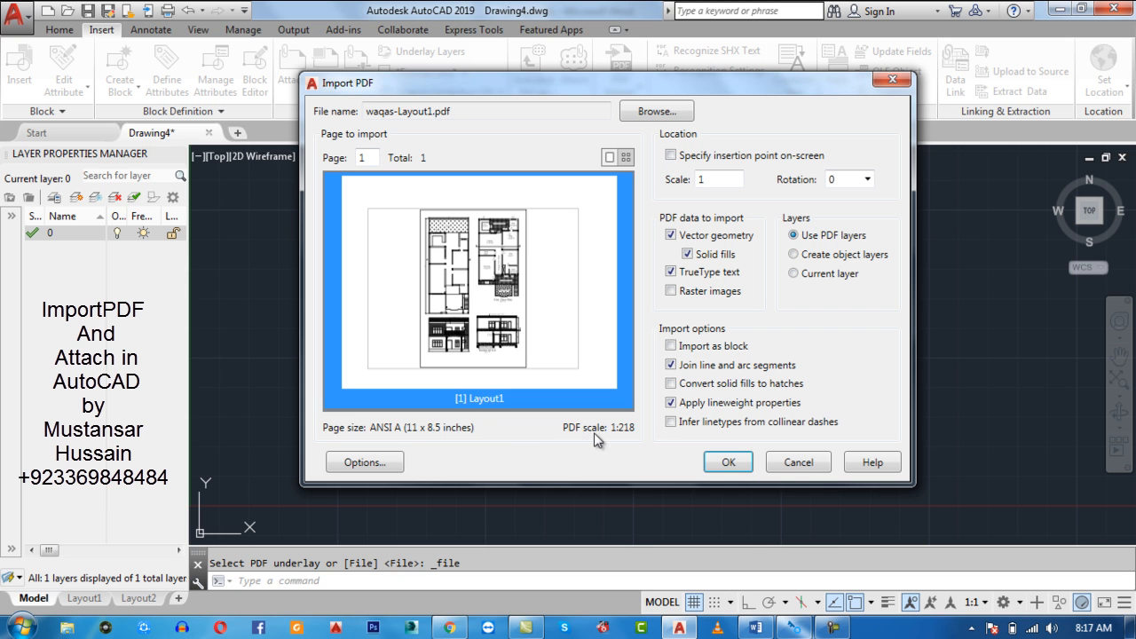
drag(666, 84, 461, 70)
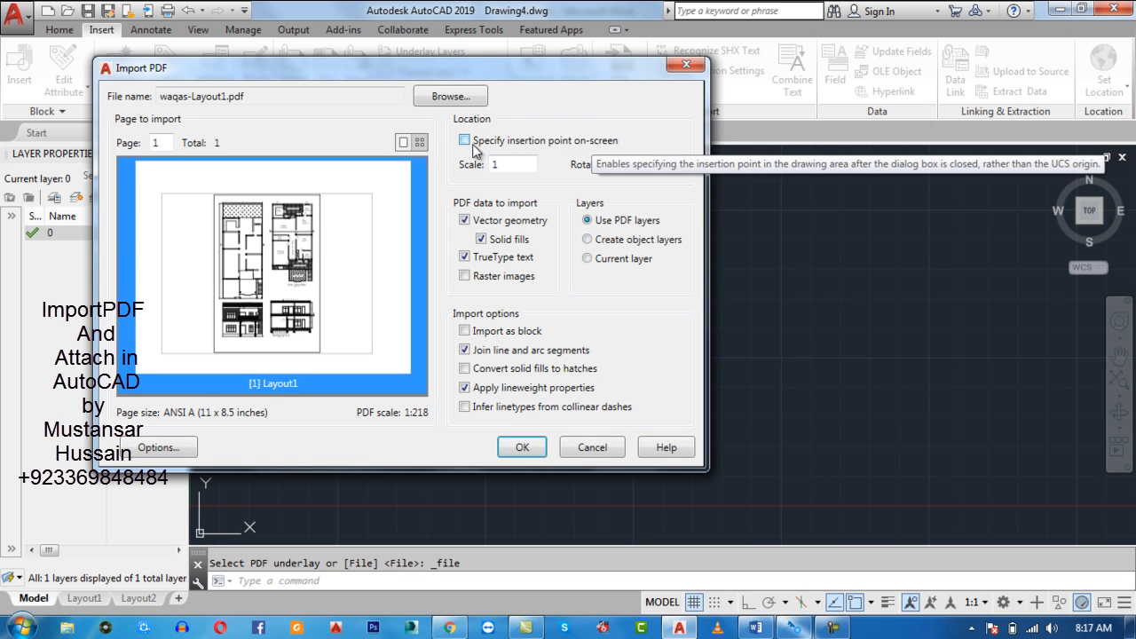
double_click(507, 164)
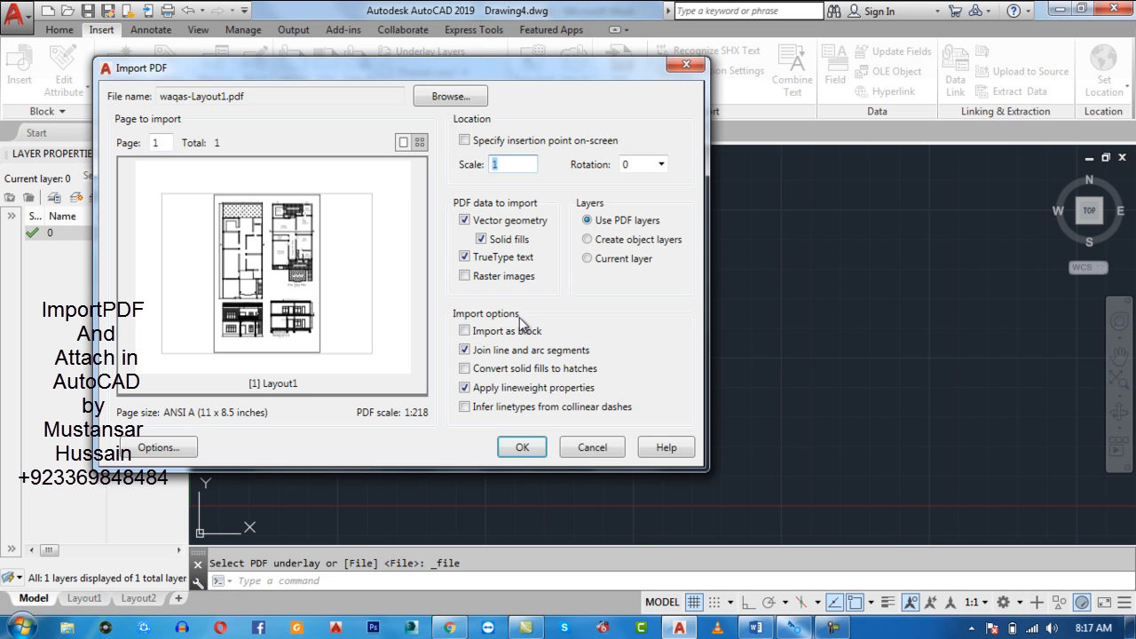
click(467, 331)
click(467, 332)
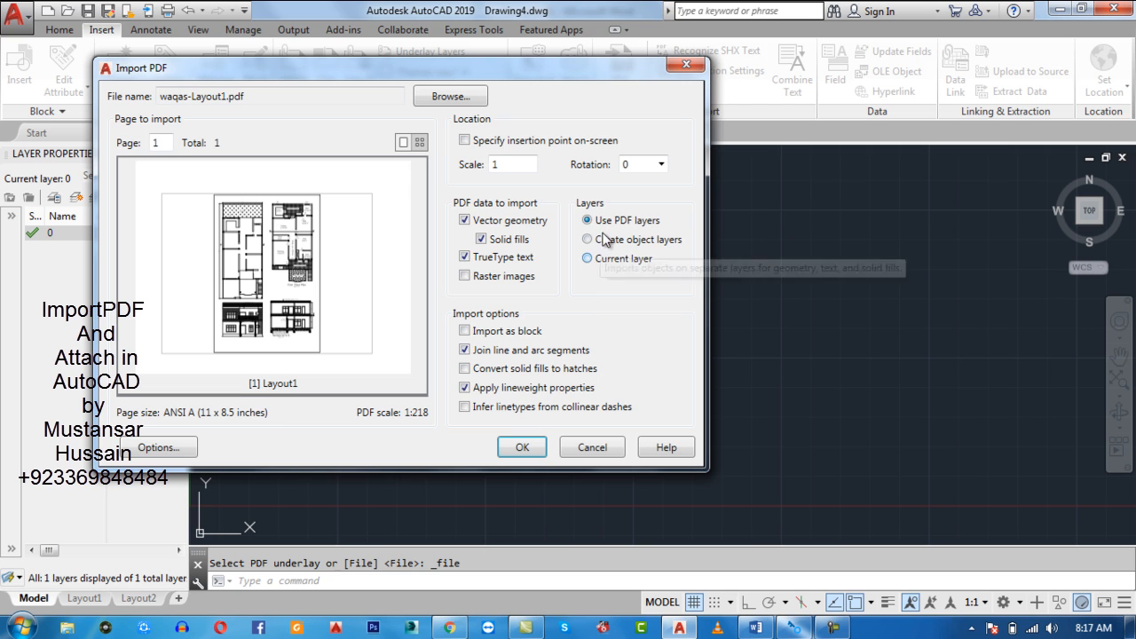
click(601, 257)
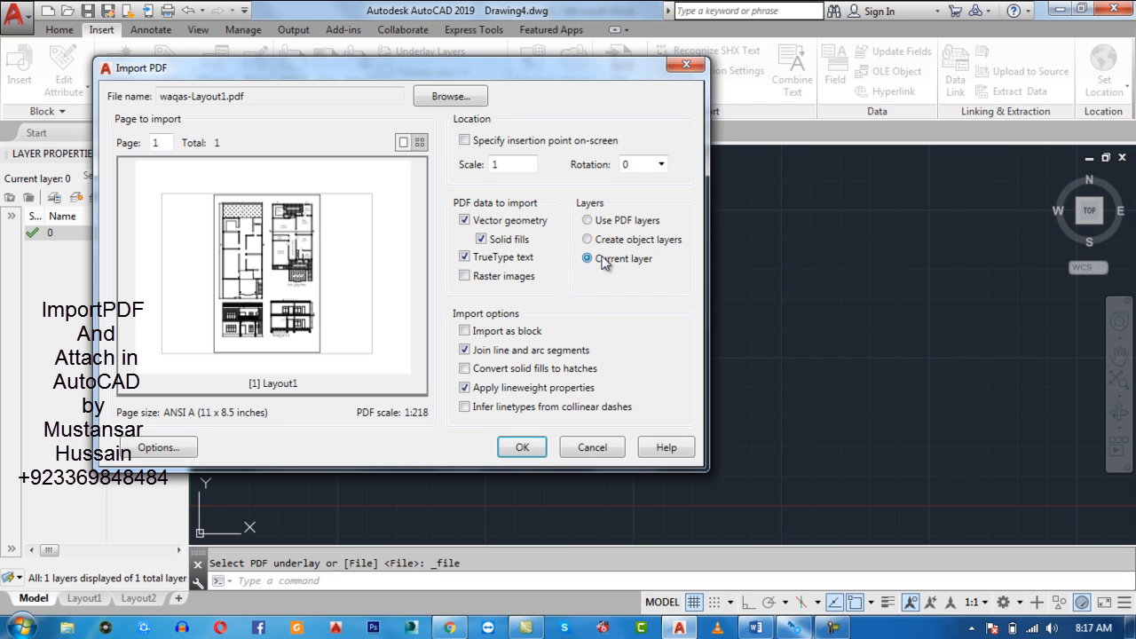
click(590, 221)
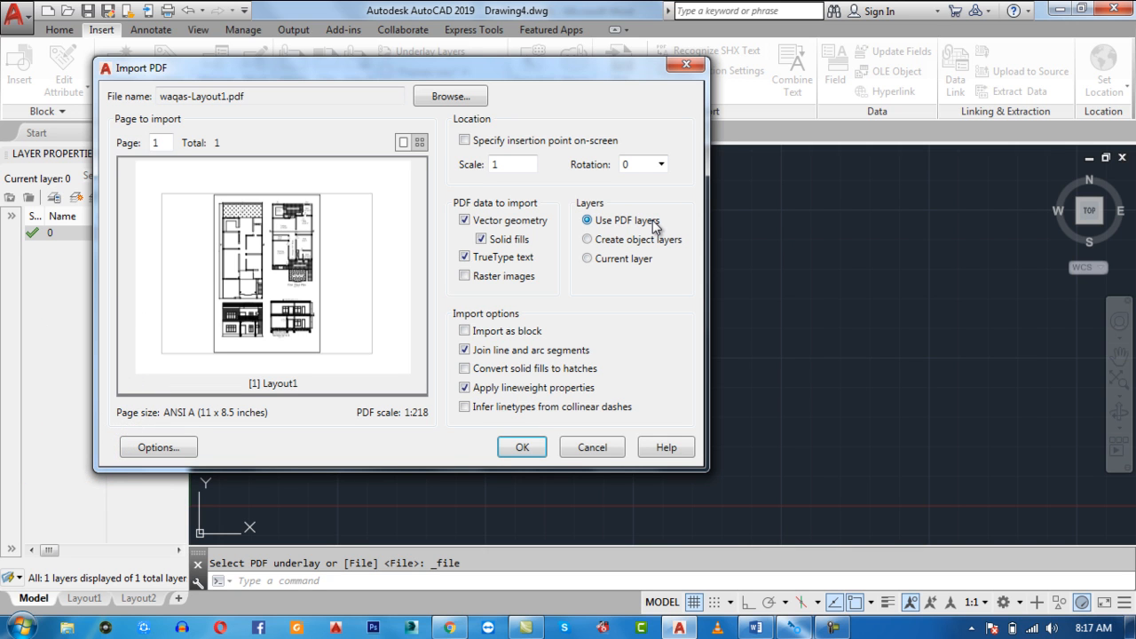
click(521, 448)
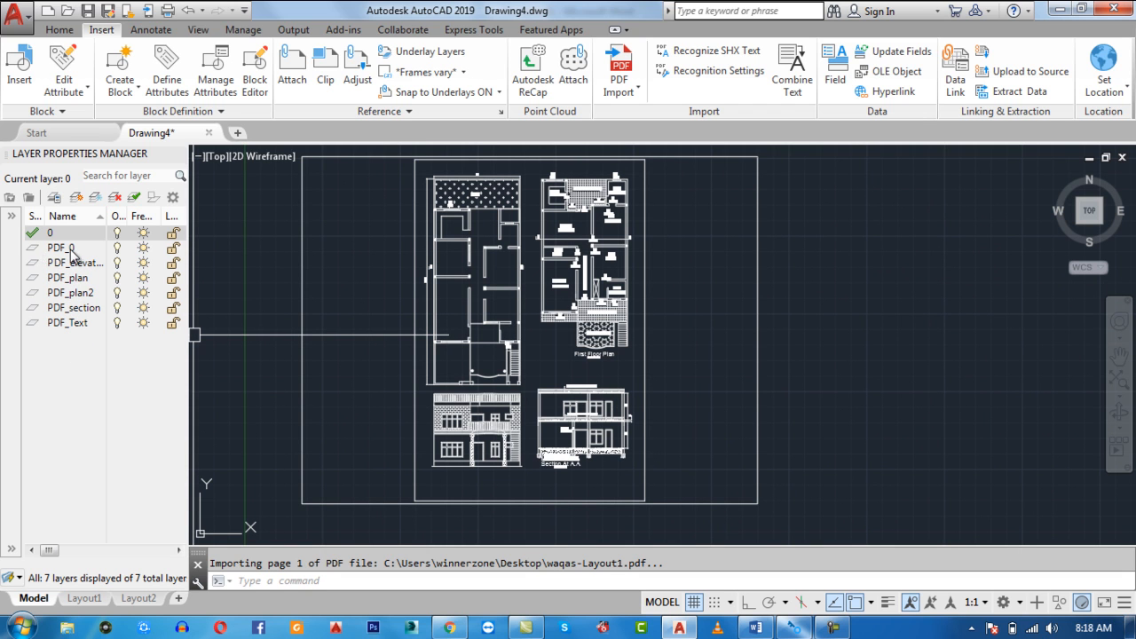
Check what the PDF_0 and PDF elevation layers contain by switching their visibility off and back on.
click(116, 248)
click(116, 248)
click(117, 248)
click(117, 262)
click(117, 263)
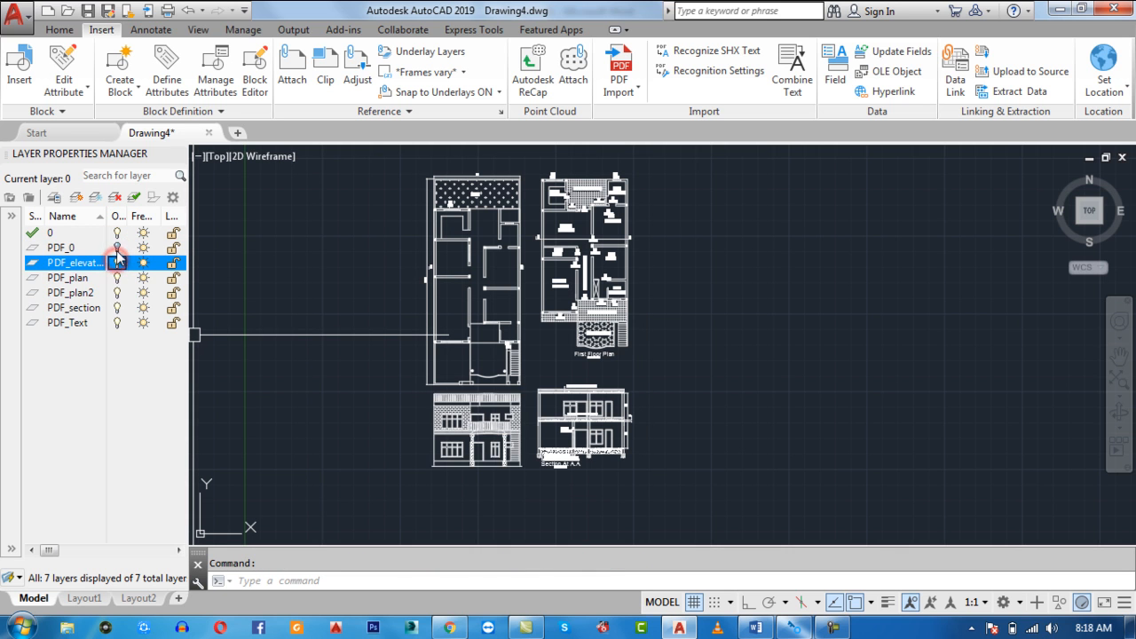
click(116, 248)
middle_drag(680, 256, 634, 284)
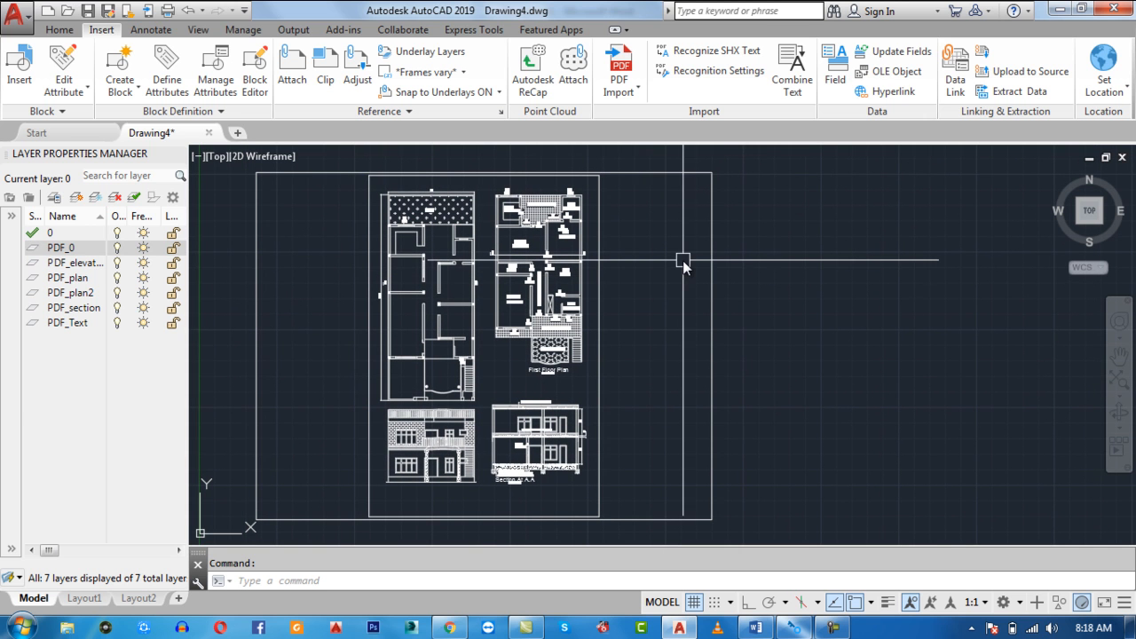
key(Return)
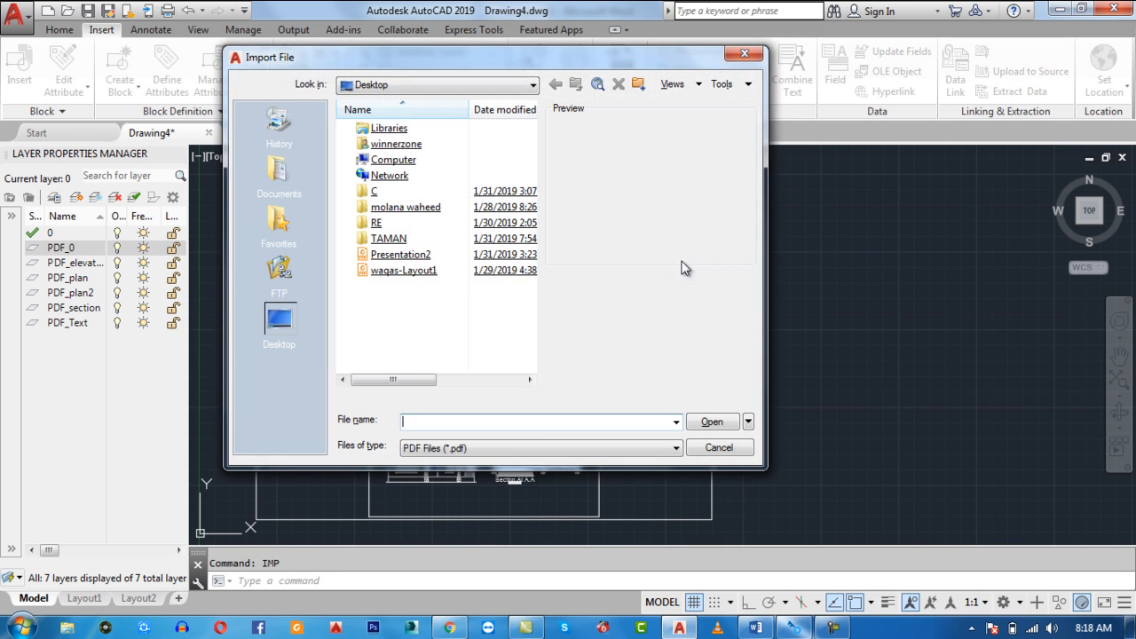
click(483, 452)
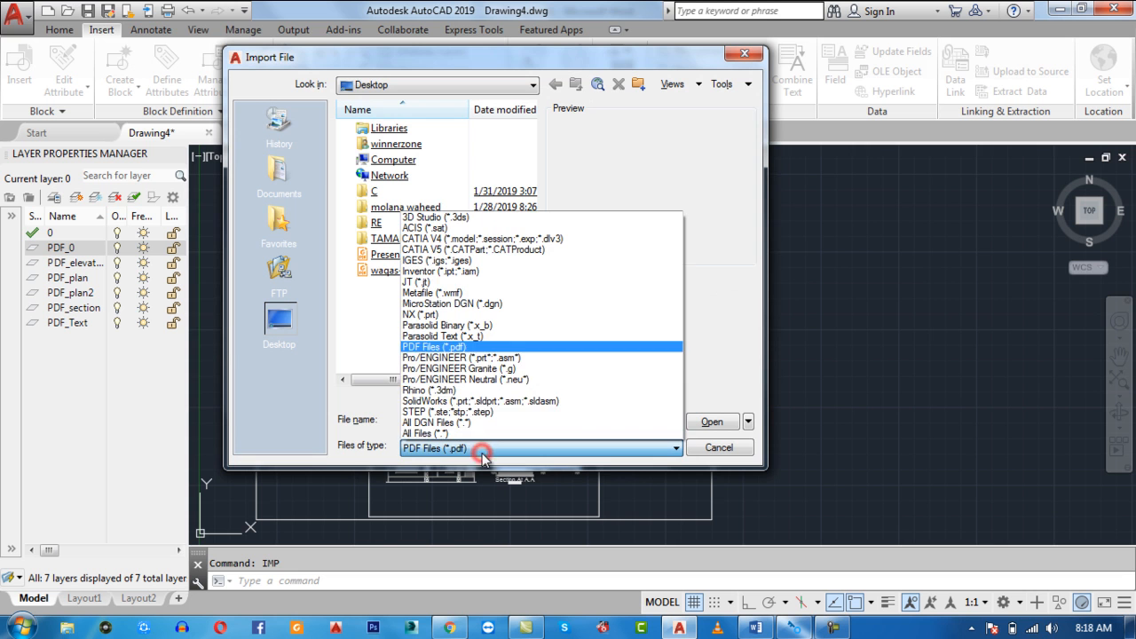
click(419, 348)
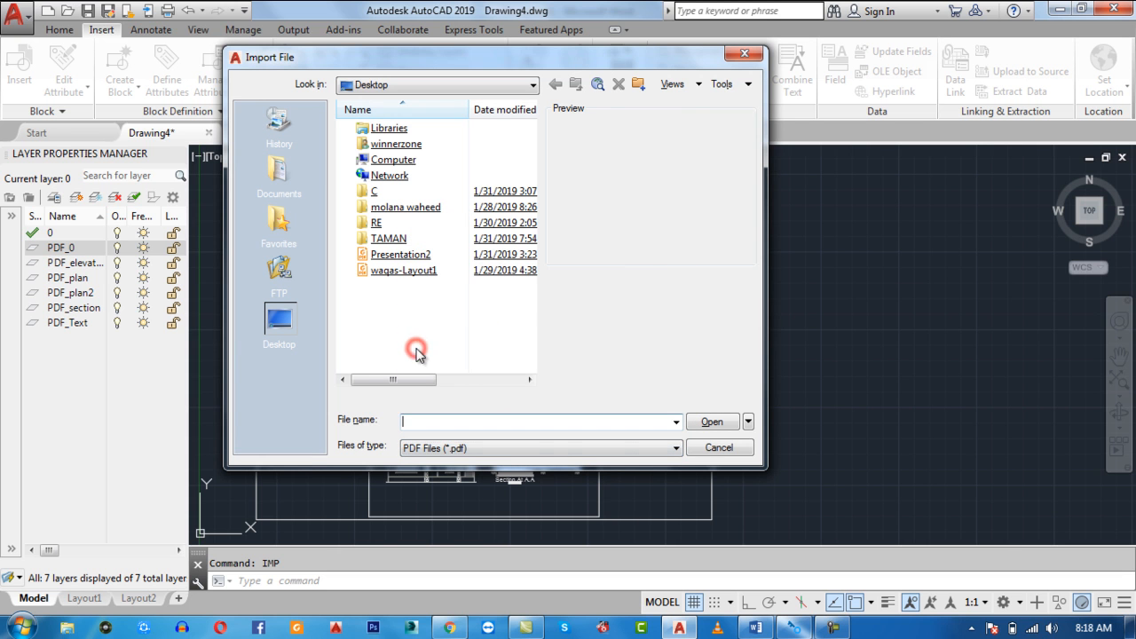
click(710, 448)
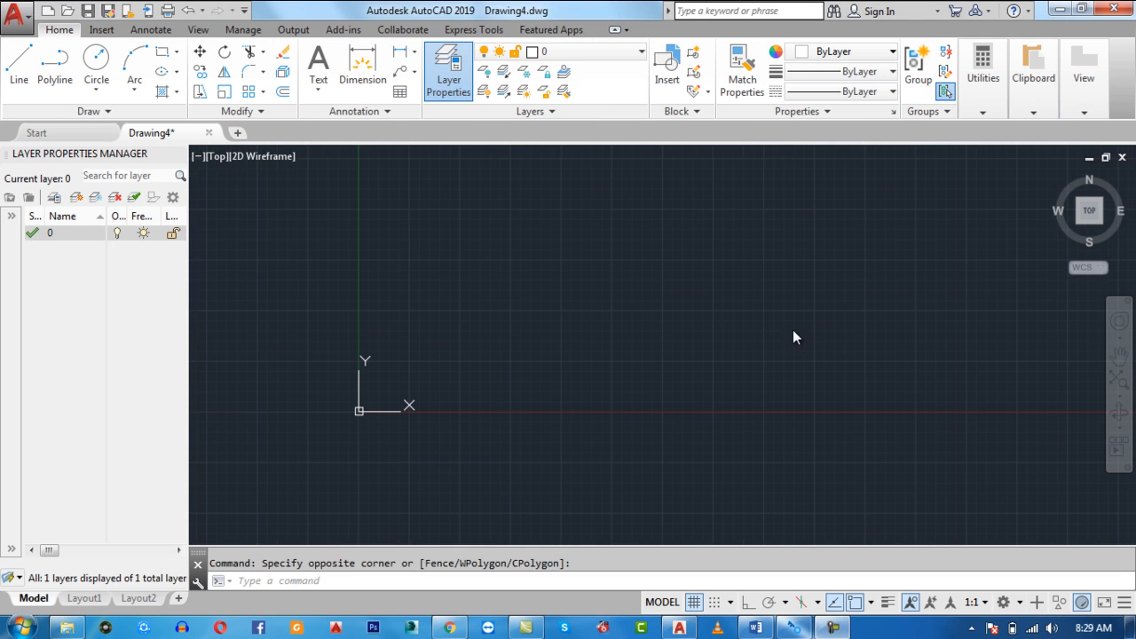
Attach page 1 of waqas-Layout1 as a PDF underlay with a relative path, insertion point 0,0,0, scale 1 and angle 0.
click(792, 329)
middle_drag(700, 289, 545, 410)
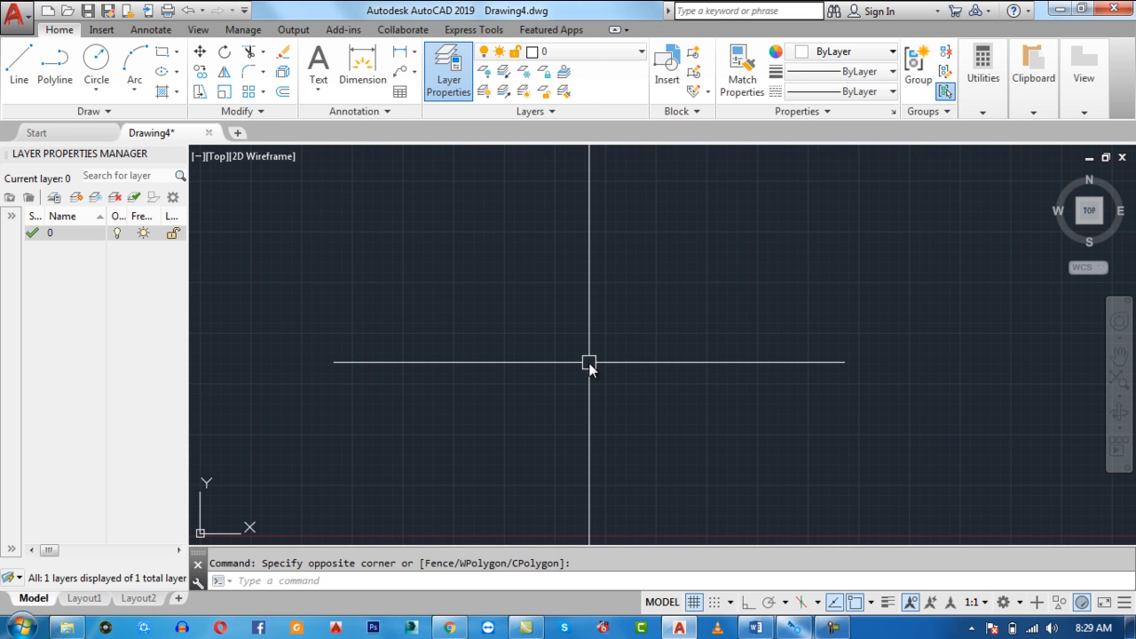
text(pdf)
key(Return)
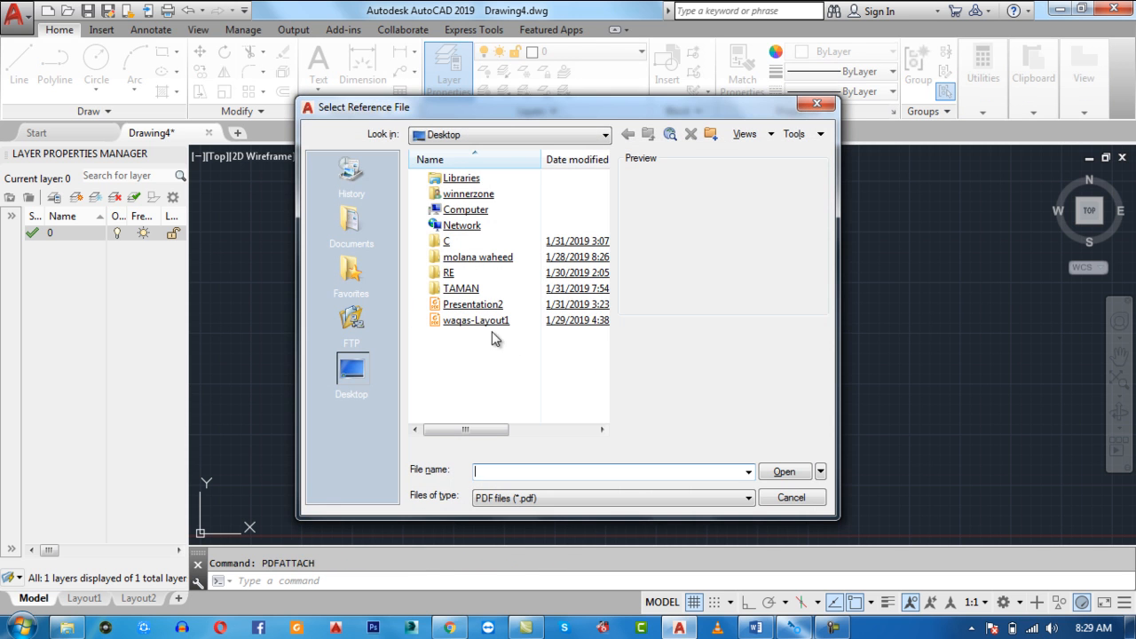
double_click(474, 321)
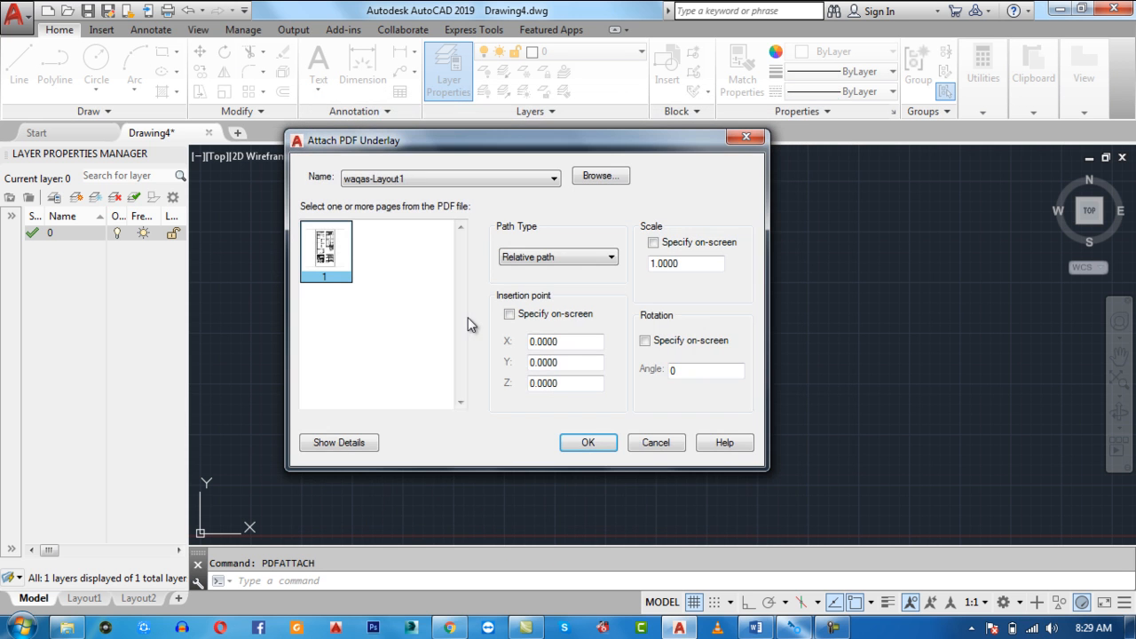
drag(398, 145, 371, 130)
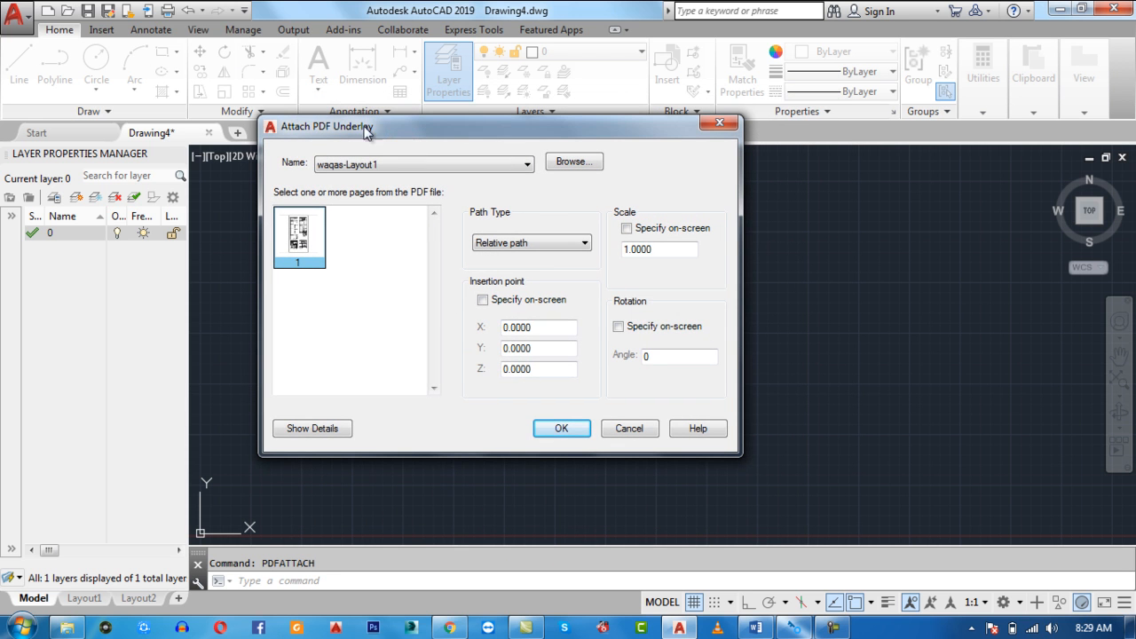
click(357, 299)
click(577, 431)
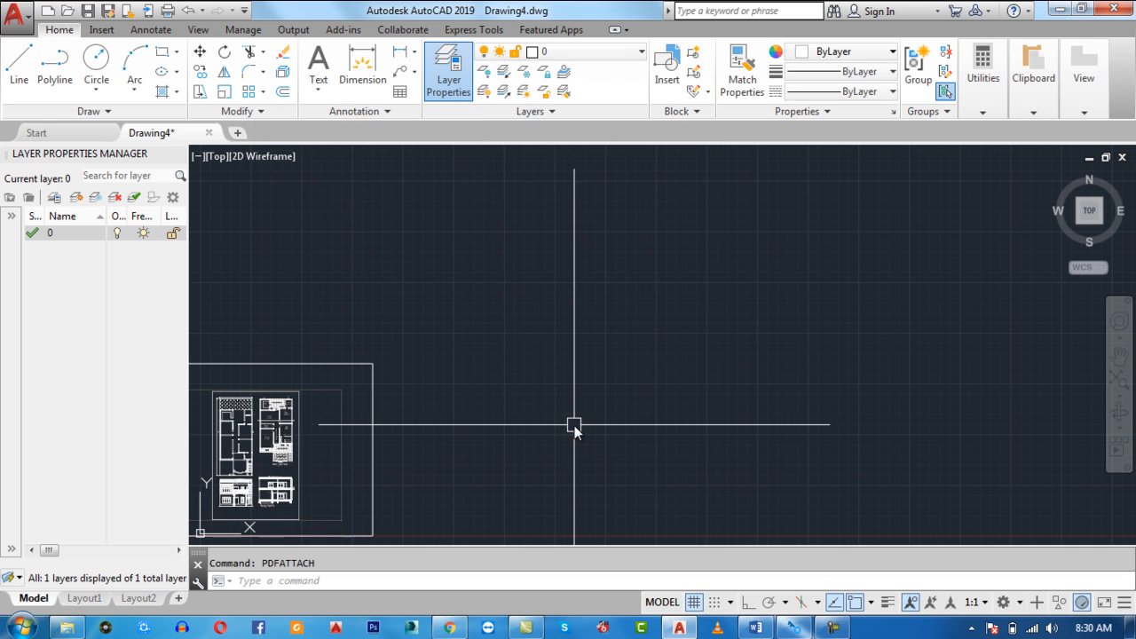
Try to import all of the attached PDF underlay as drawing objects.
middle_drag(292, 439, 594, 306)
scroll(594, 302, up, 2)
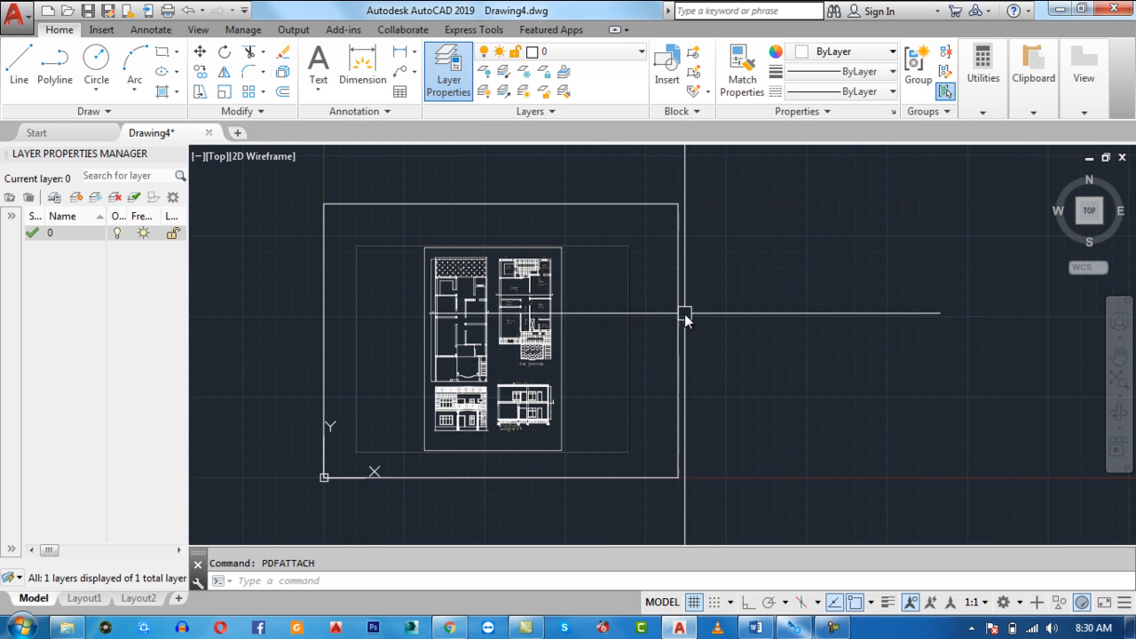
click(676, 291)
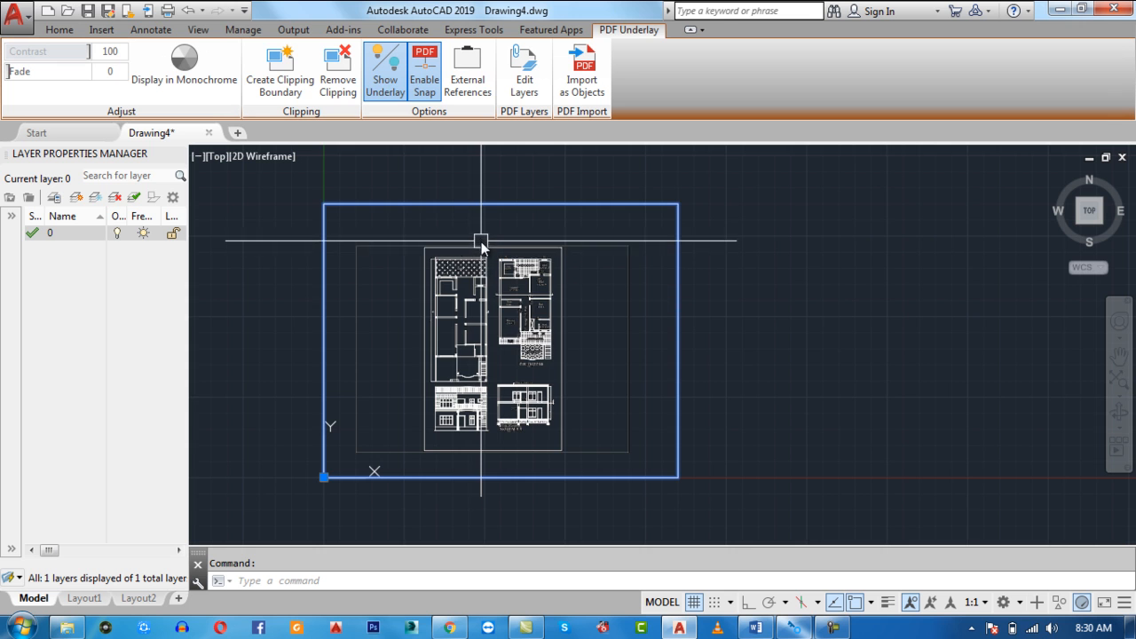
scroll(482, 244, up, 2)
scroll(533, 297, down, 2)
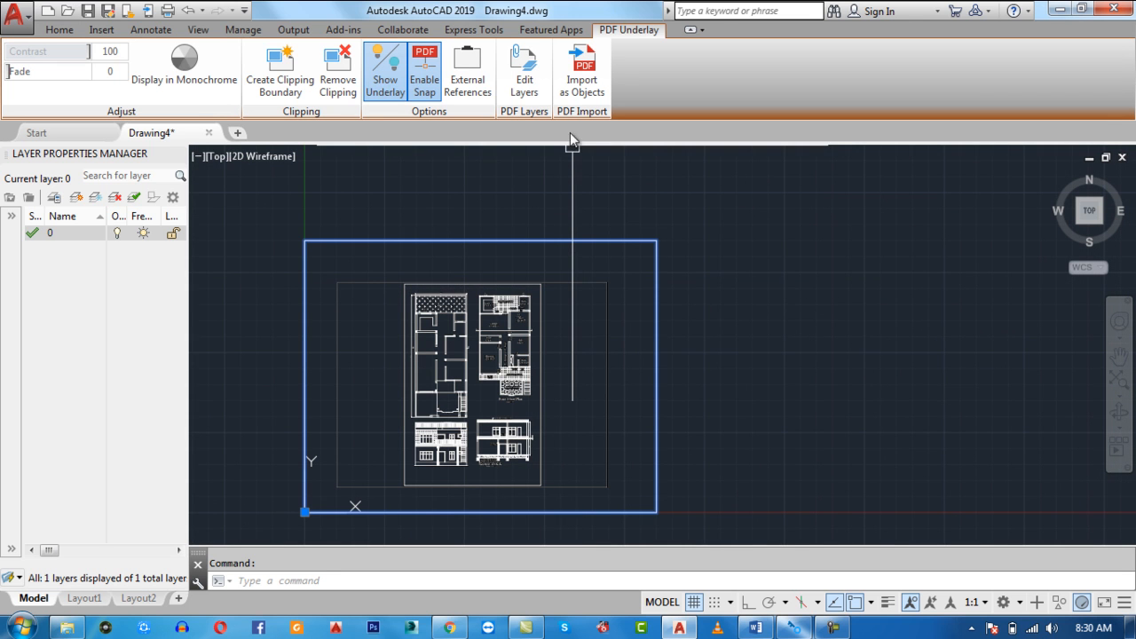
click(583, 85)
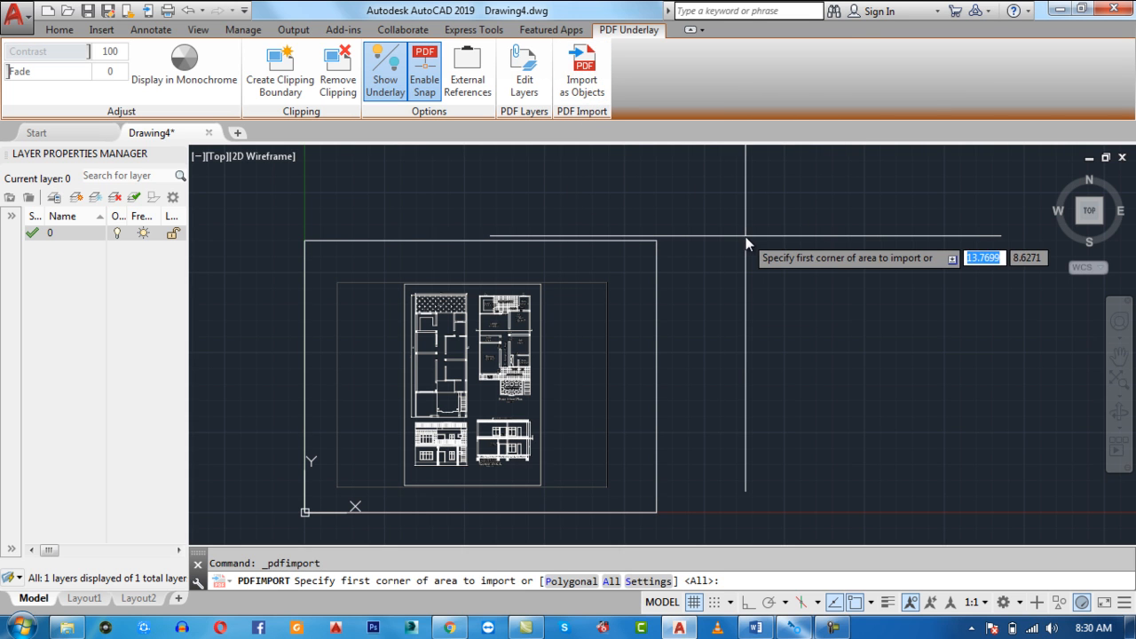
key(Return)
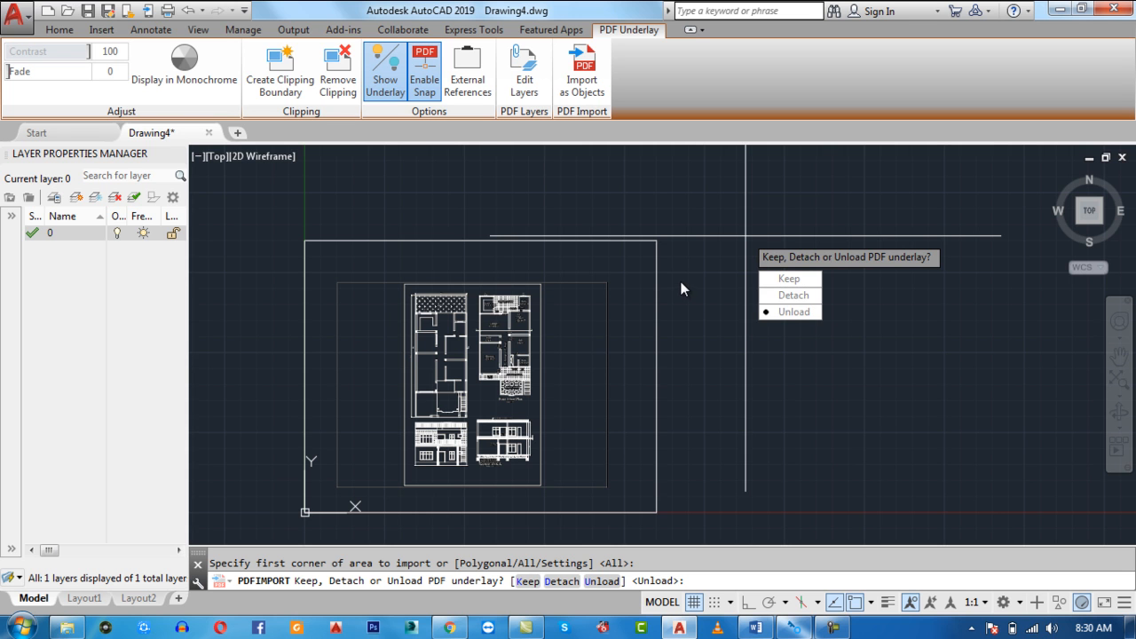
key(Escape)
key(Escape)
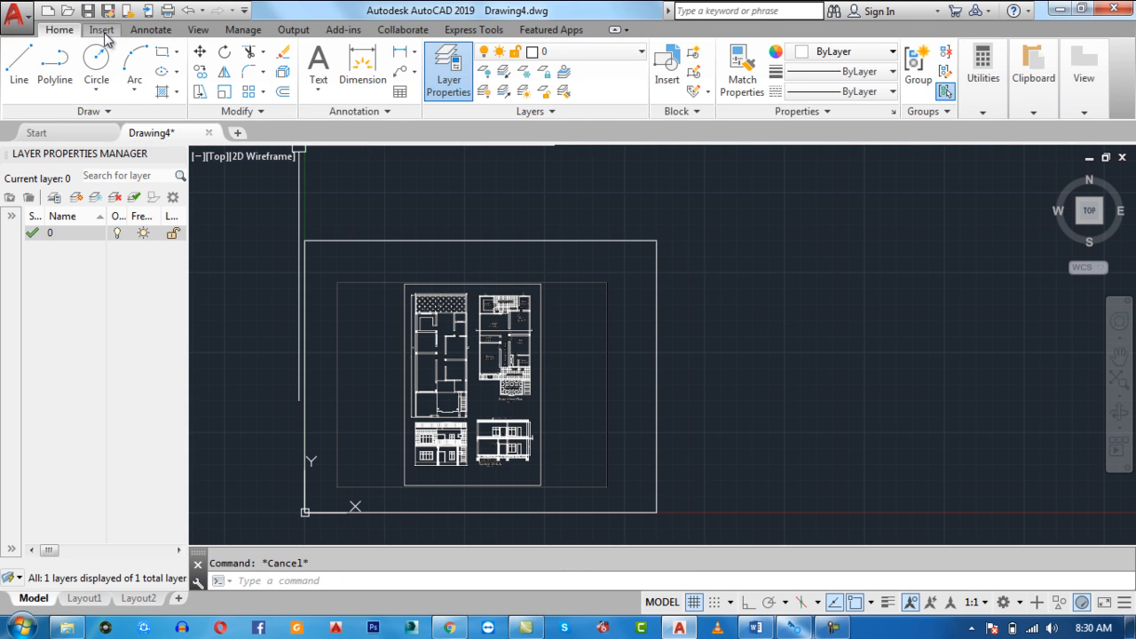
Detach the waqas-Layout1 PDF underlay from the drawing through the External References manager.
click(101, 30)
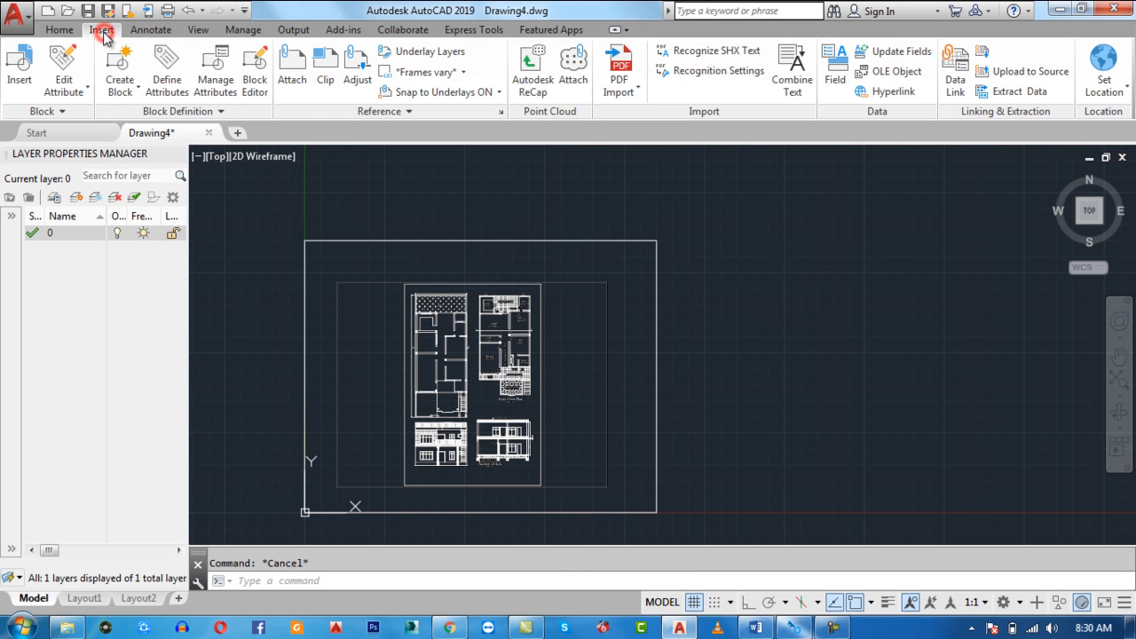
click(502, 113)
mouse_move(49, 184)
mouse_down()
mouse_move(578, 248)
mouse_move(790, 253)
mouse_up()
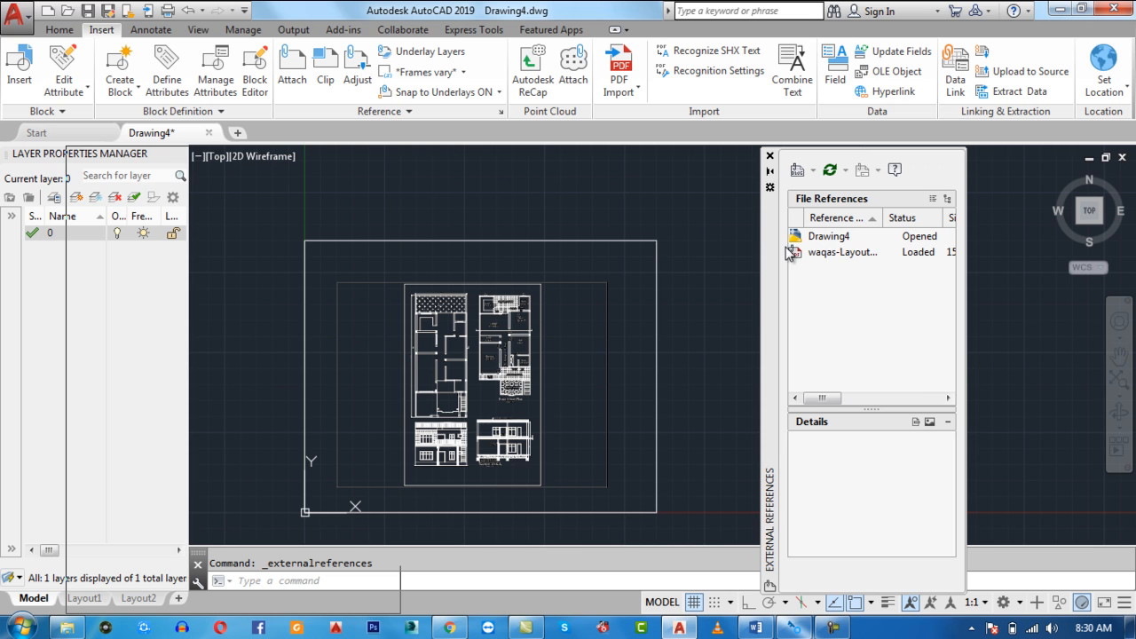
click(843, 253)
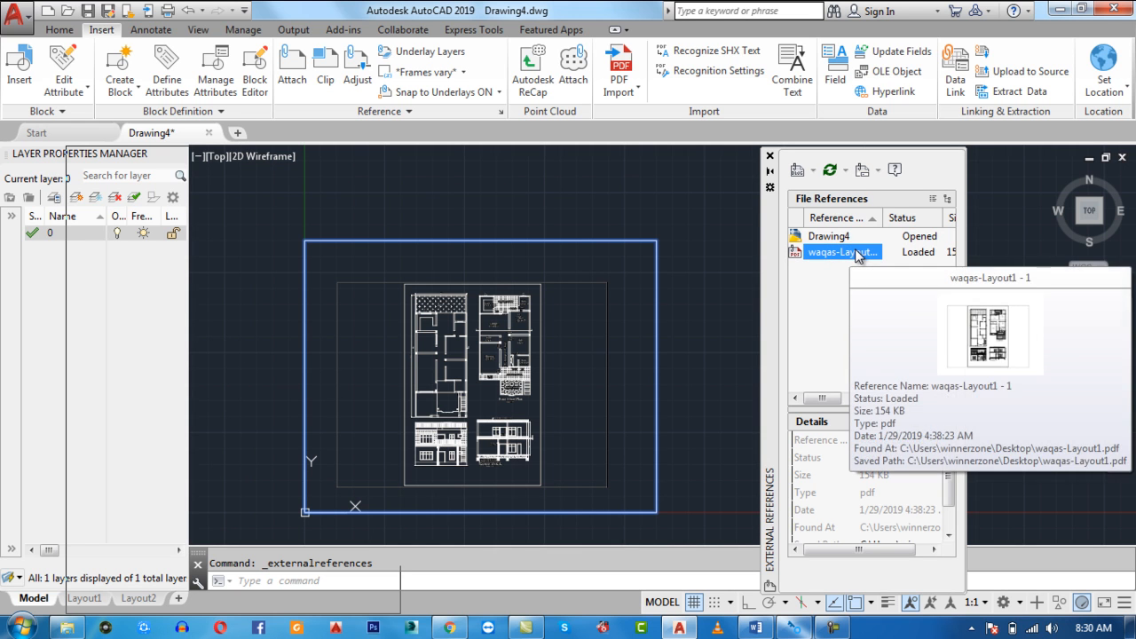
right_click(857, 257)
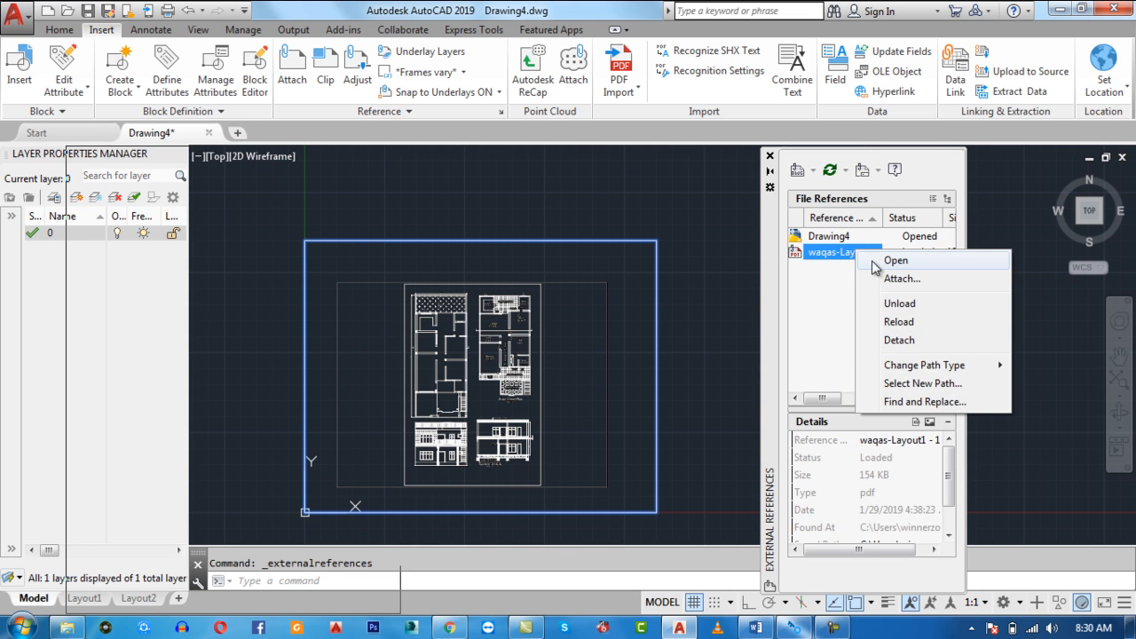
click(901, 340)
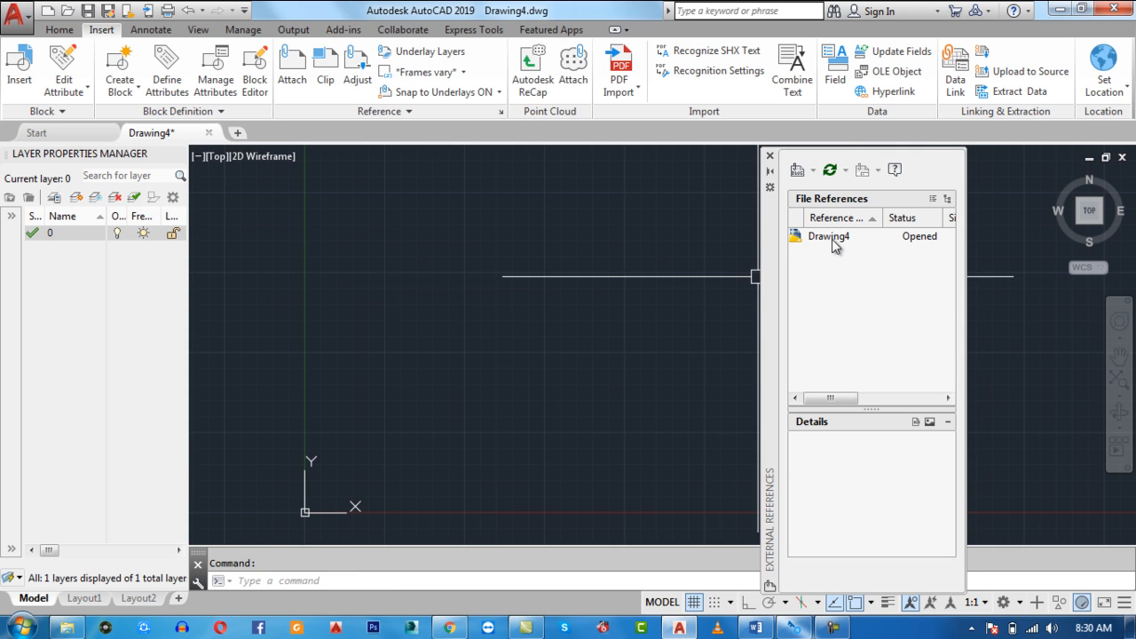
Attach page 1 of waqas-Layout1 again from the External References manager, with relative path, insertion point 0,0,0, scale 1 and angle 0.
click(813, 173)
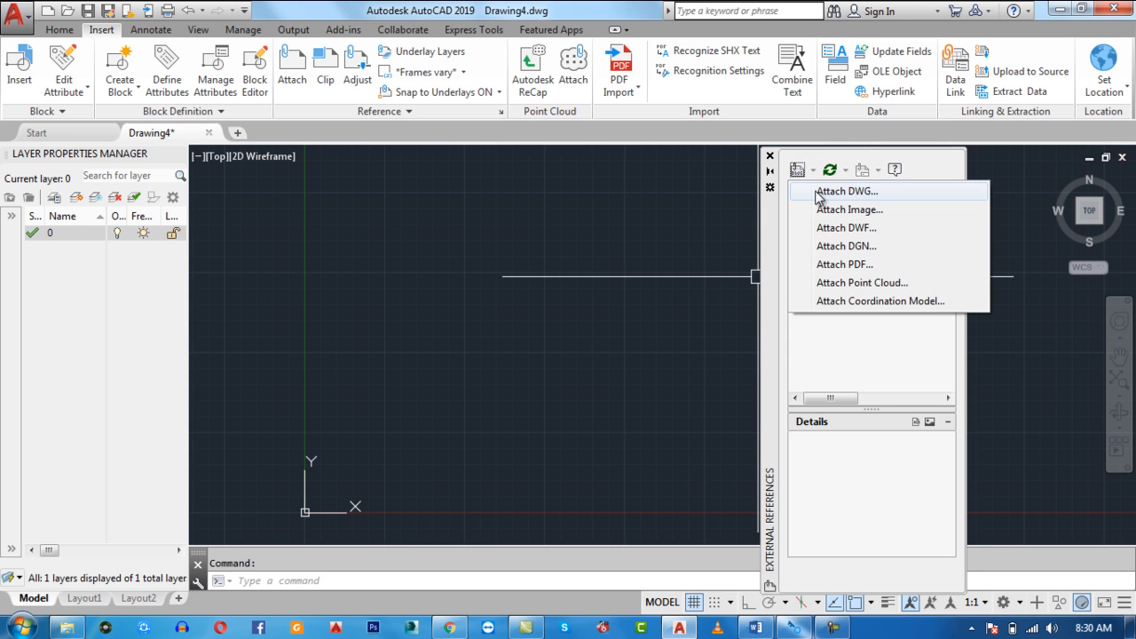
click(825, 264)
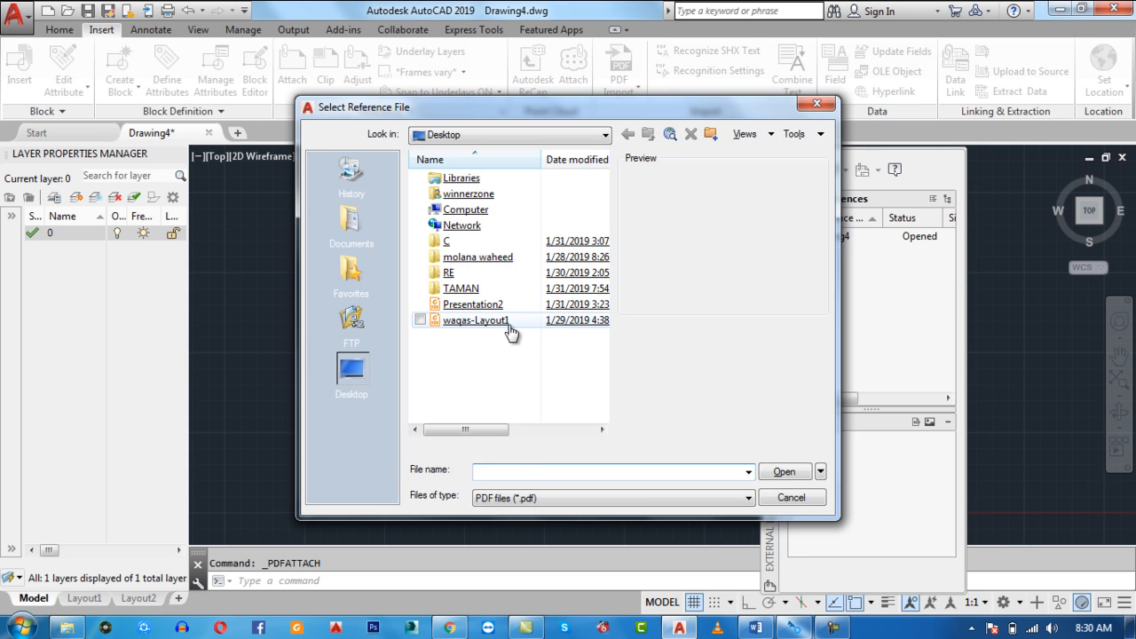
click(506, 328)
double_click(506, 329)
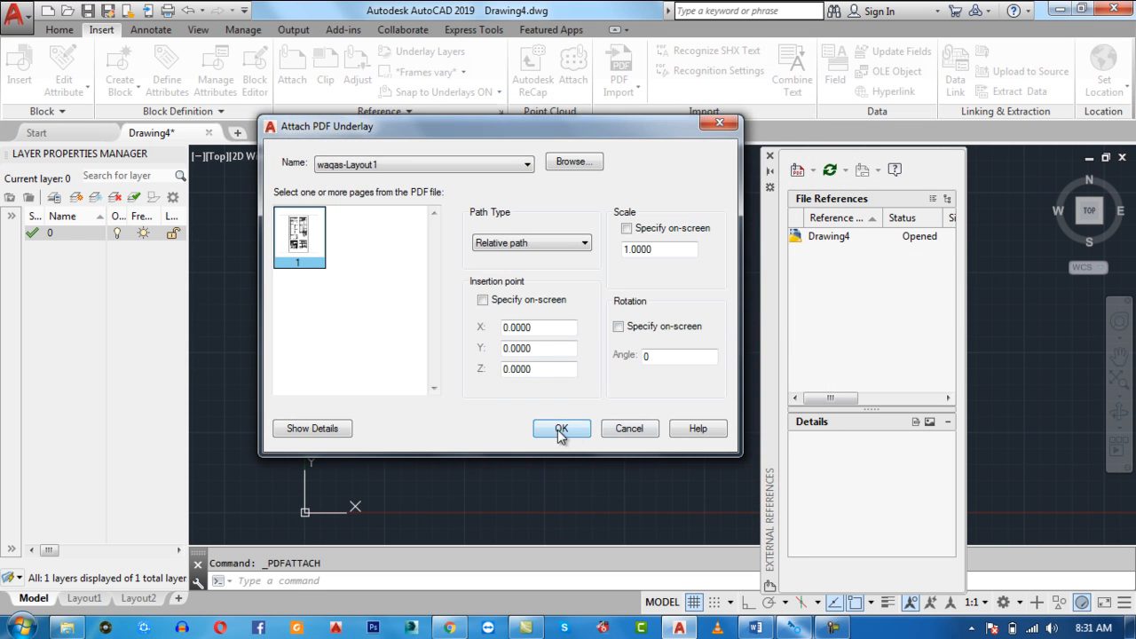
click(560, 427)
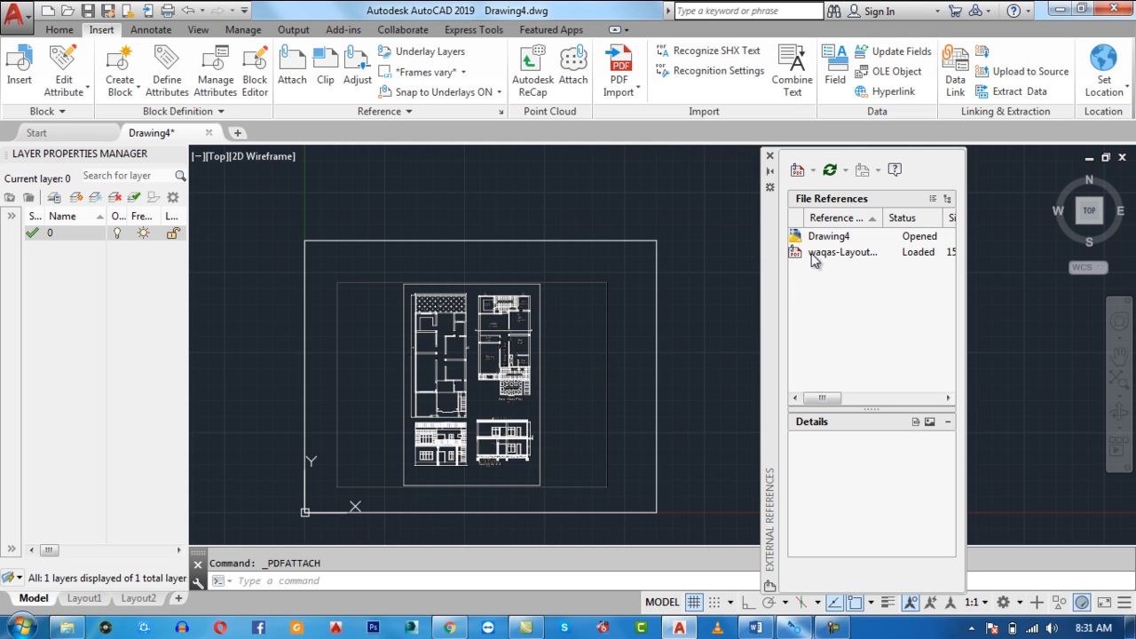
middle_drag(496, 382, 524, 366)
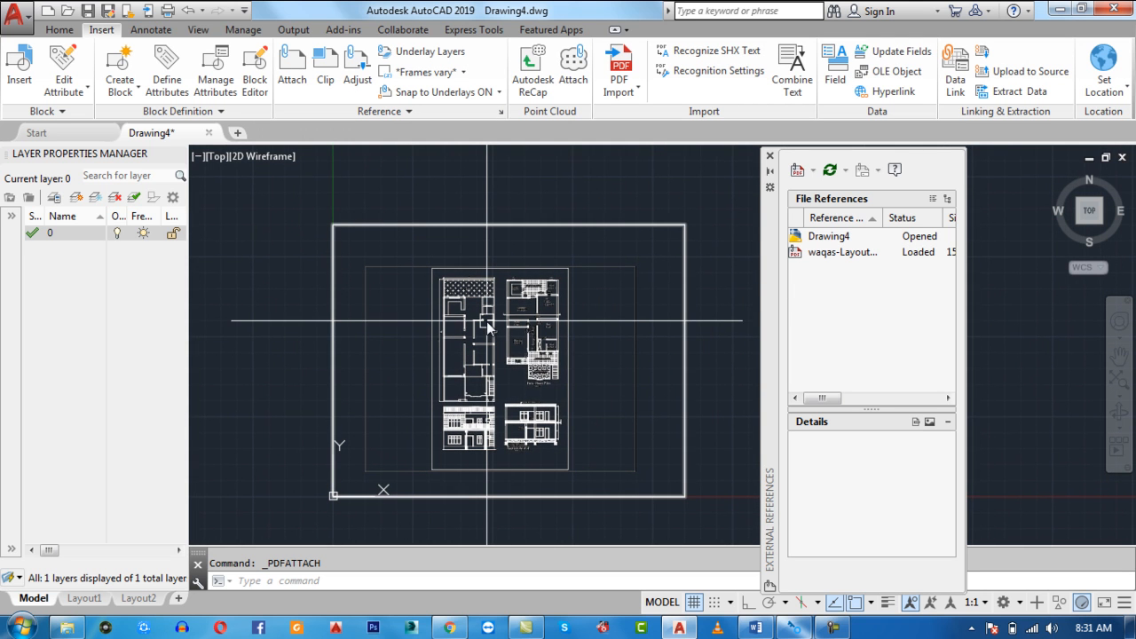